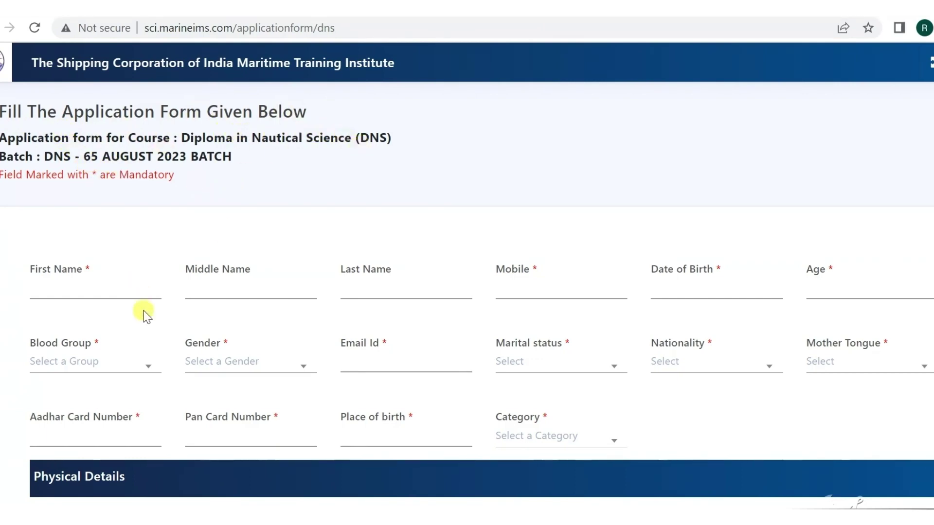
{"action": "scroll", "coordinate": [143, 314], "scroll_direction": "down", "scroll_amount": 2}
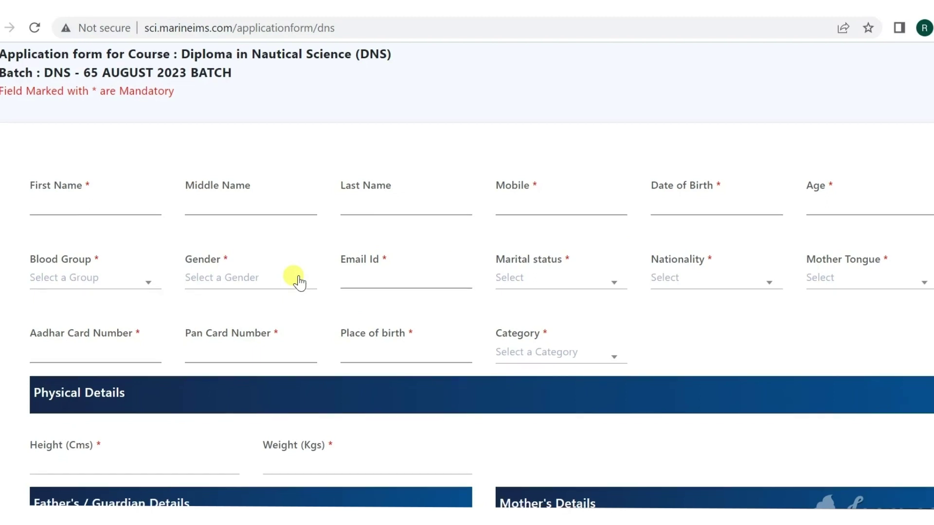
Scroll the form to the Permanent Address section with its 'copy to Correspondence Address' checkbox.
{"action": "scroll", "coordinate": [235, 280], "scroll_direction": "down", "scroll_amount": 5}
{"action": "scroll", "coordinate": [238, 278], "scroll_direction": "up", "scroll_amount": 2}
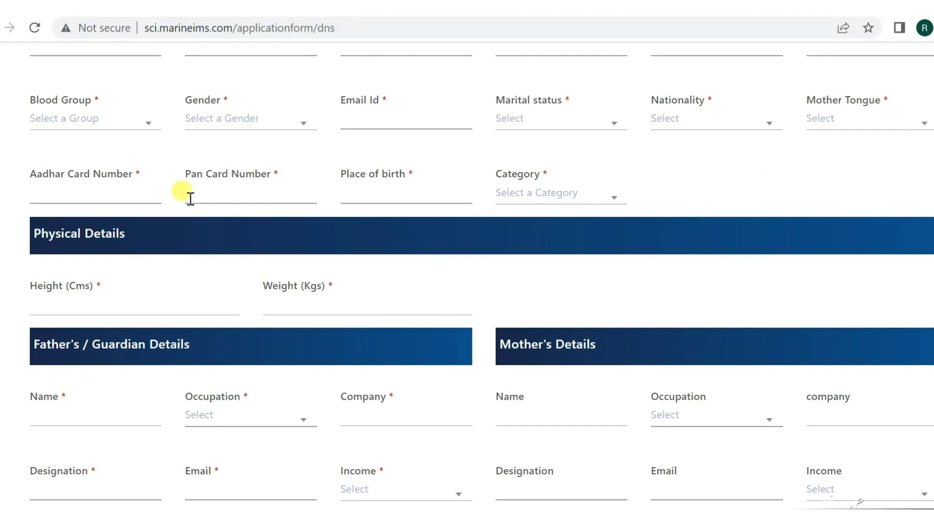
{"action": "scroll", "coordinate": [190, 198], "scroll_direction": "down", "scroll_amount": 2}
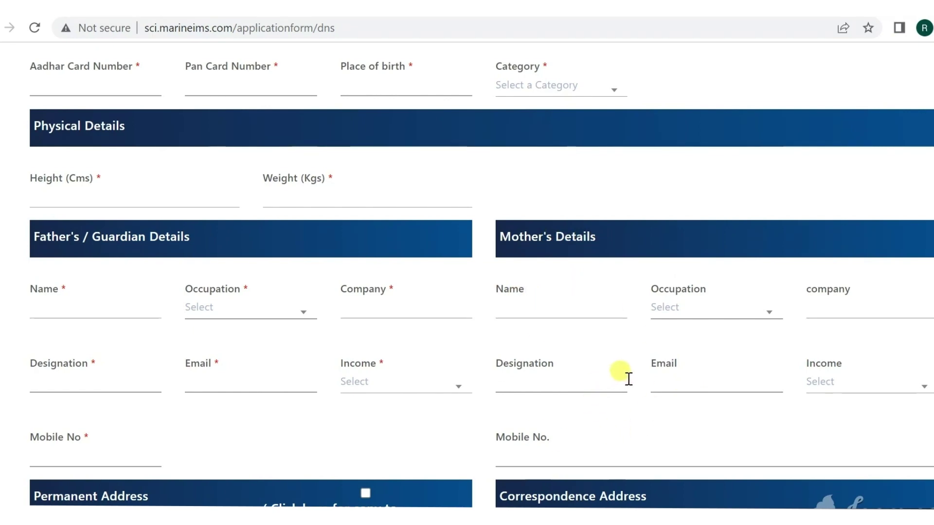
{"action": "scroll", "coordinate": [635, 376], "scroll_direction": "down", "scroll_amount": 5}
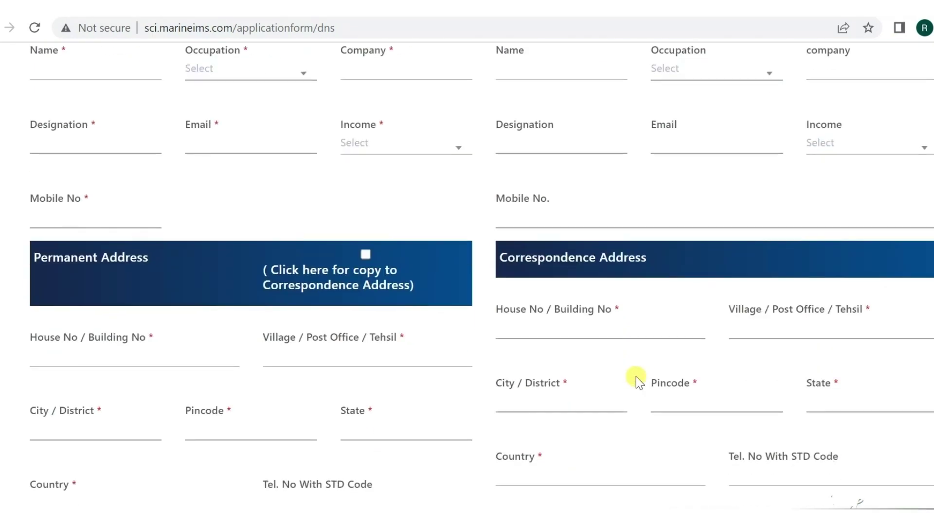
{"action": "scroll", "coordinate": [836, 261], "scroll_direction": "up", "scroll_amount": 4}
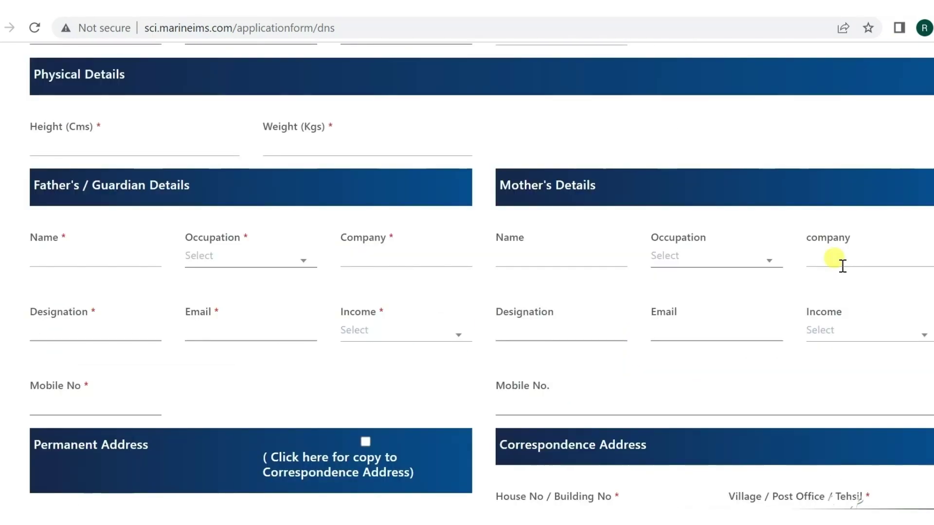
{"action": "scroll", "coordinate": [529, 379], "scroll_direction": "down", "scroll_amount": 7}
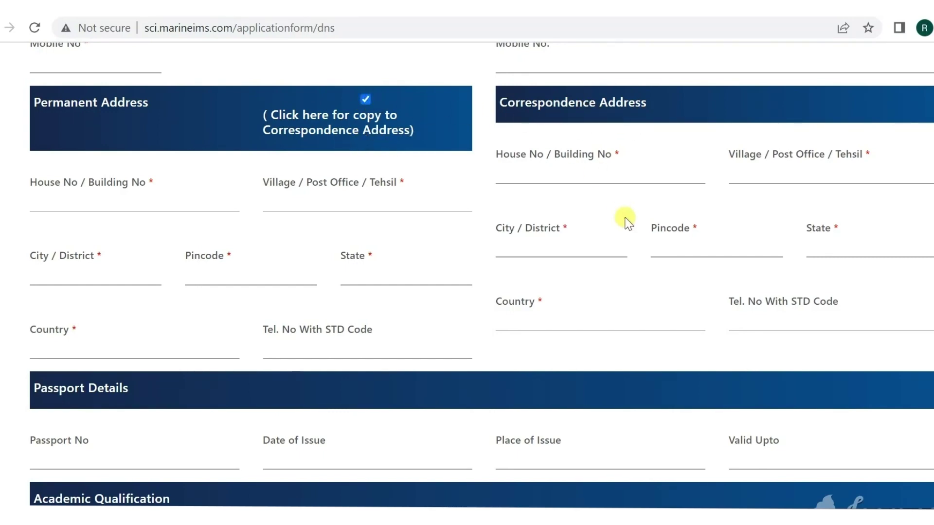
{"action": "scroll", "coordinate": [621, 217], "scroll_direction": "down", "scroll_amount": 3}
{"action": "scroll", "coordinate": [271, 261], "scroll_direction": "down", "scroll_amount": 4}
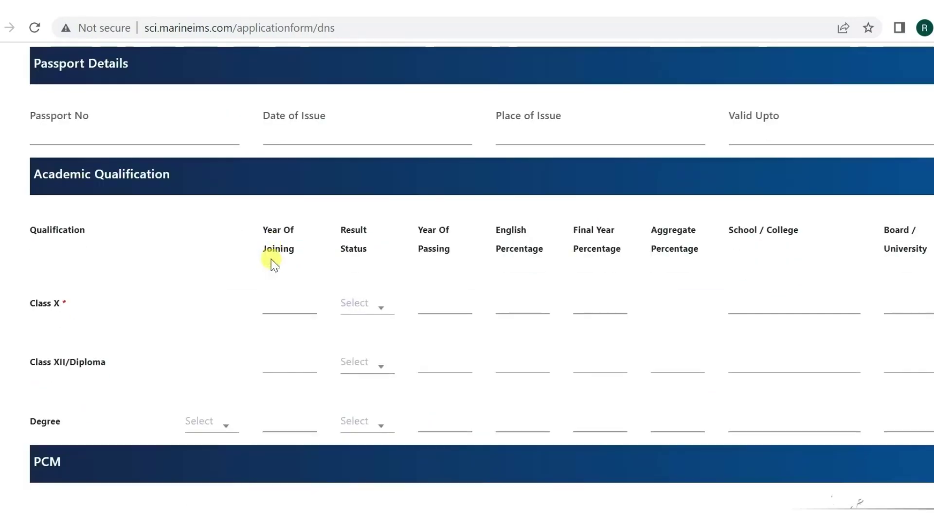
{"action": "scroll", "coordinate": [214, 182], "scroll_direction": "up", "scroll_amount": 1}
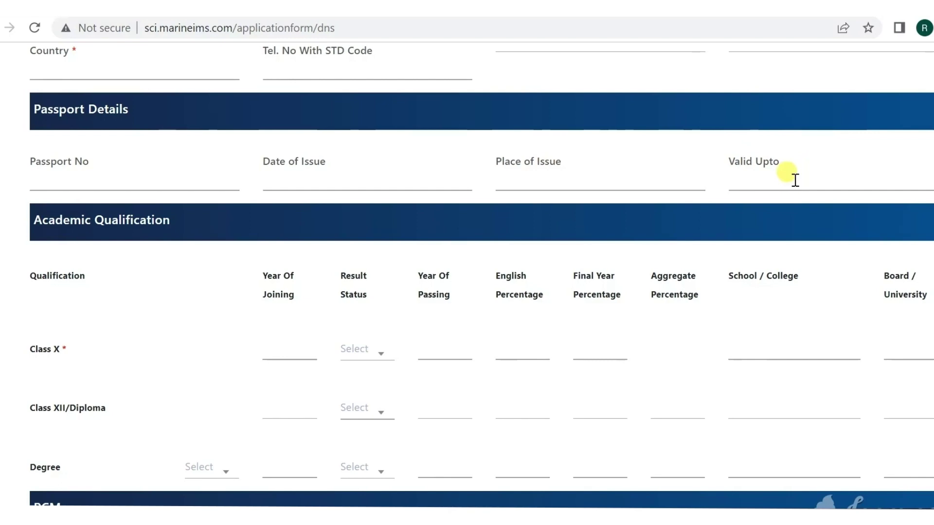
{"action": "scroll", "coordinate": [781, 194], "scroll_direction": "up", "scroll_amount": 2}
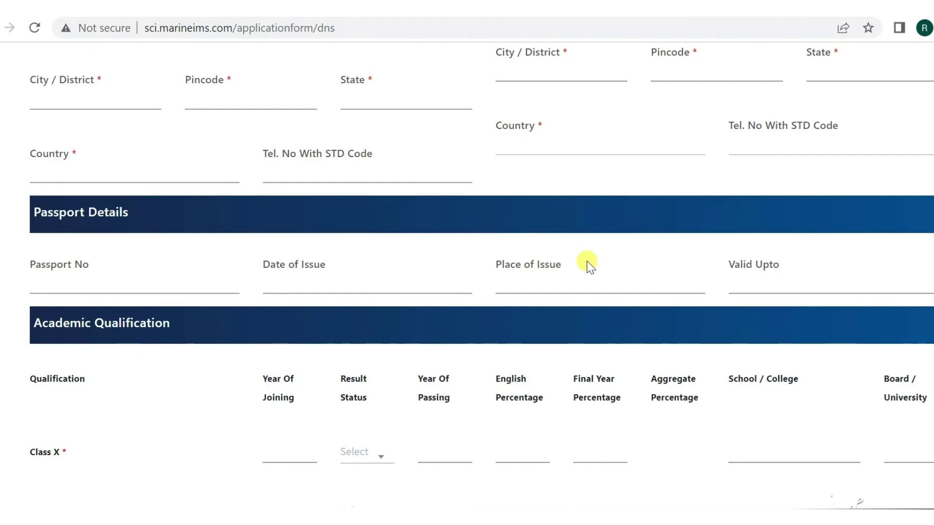
{"action": "scroll", "coordinate": [389, 384], "scroll_direction": "down", "scroll_amount": 3}
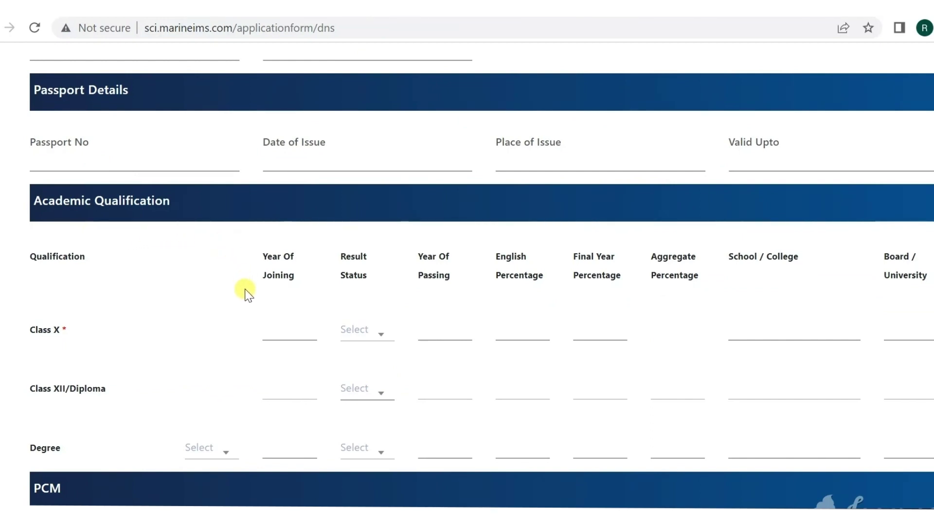
{"action": "scroll", "coordinate": [116, 363], "scroll_direction": "down", "scroll_amount": 1}
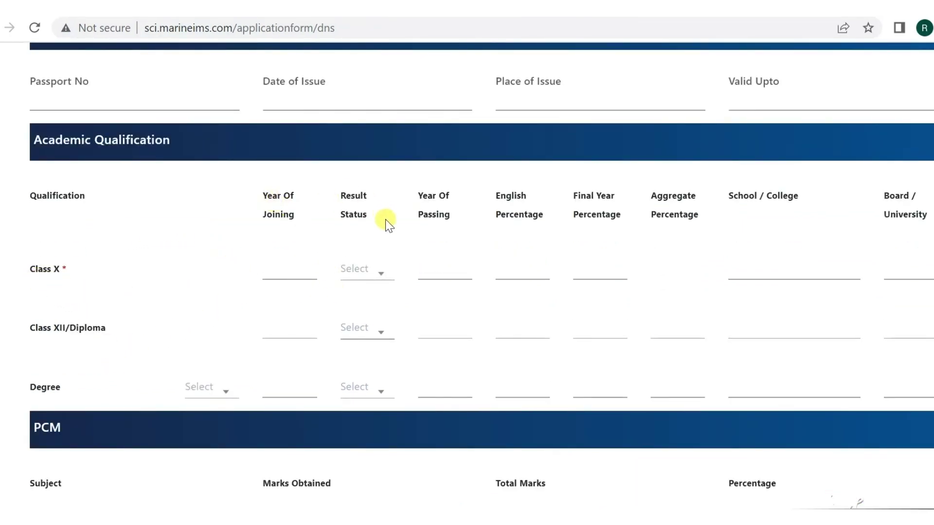
{"action": "left_click", "coordinate": [365, 278]}
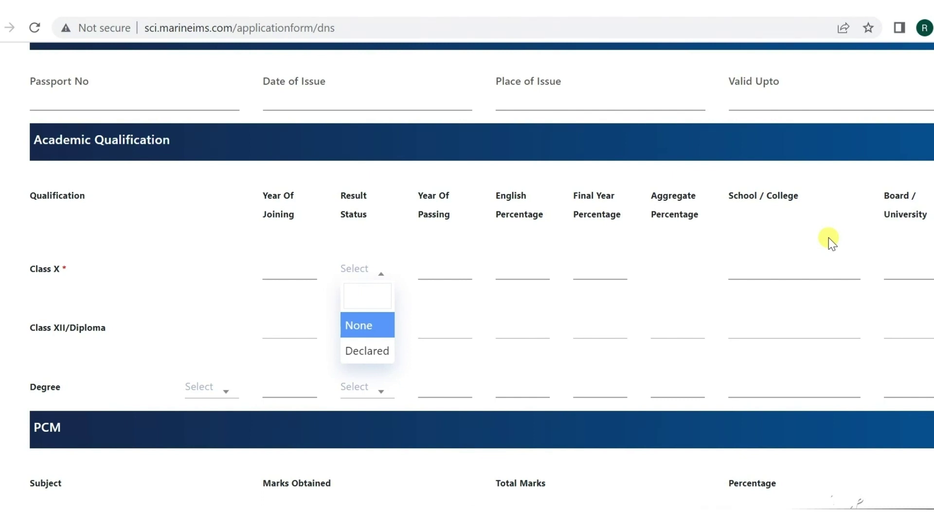
{"action": "left_click", "coordinate": [348, 326]}
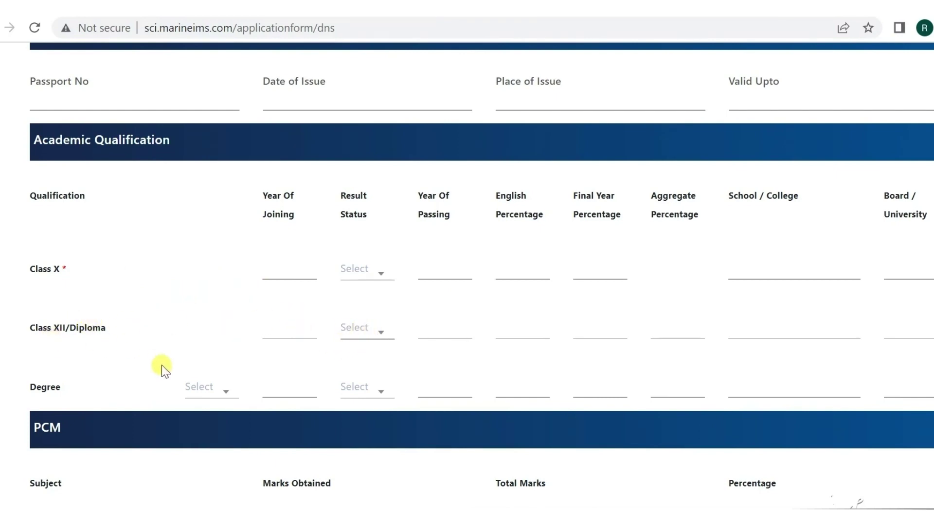
{"action": "scroll", "coordinate": [161, 365], "scroll_direction": "down", "scroll_amount": 5}
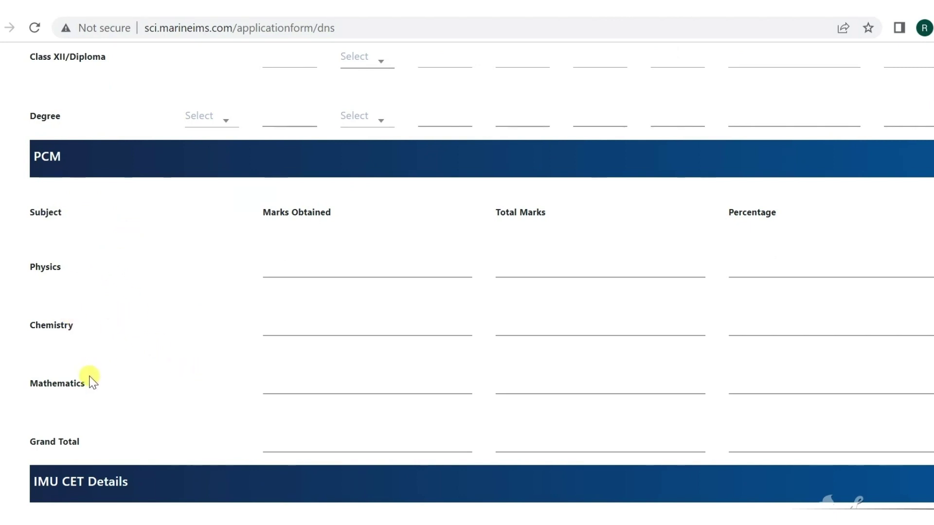
{"action": "scroll", "coordinate": [167, 426], "scroll_direction": "down", "scroll_amount": 3}
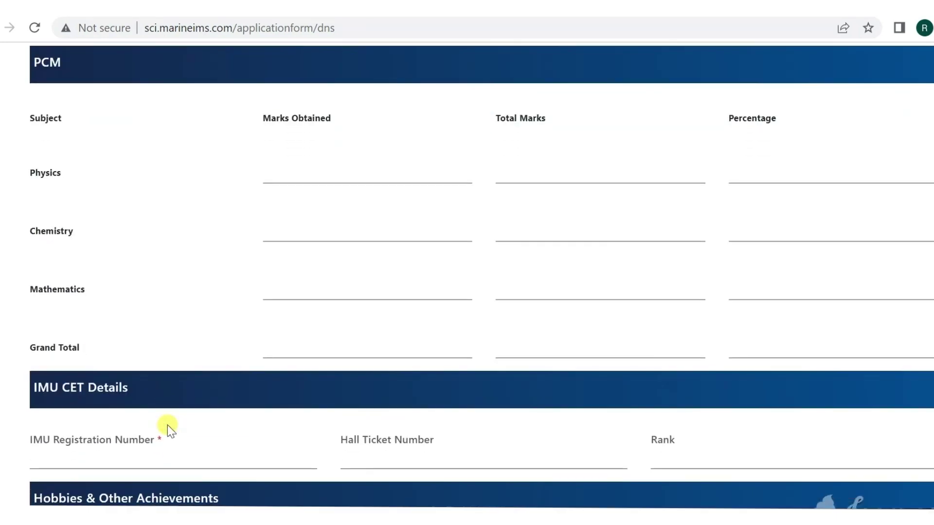
{"action": "scroll", "coordinate": [156, 360], "scroll_direction": "down", "scroll_amount": 5}
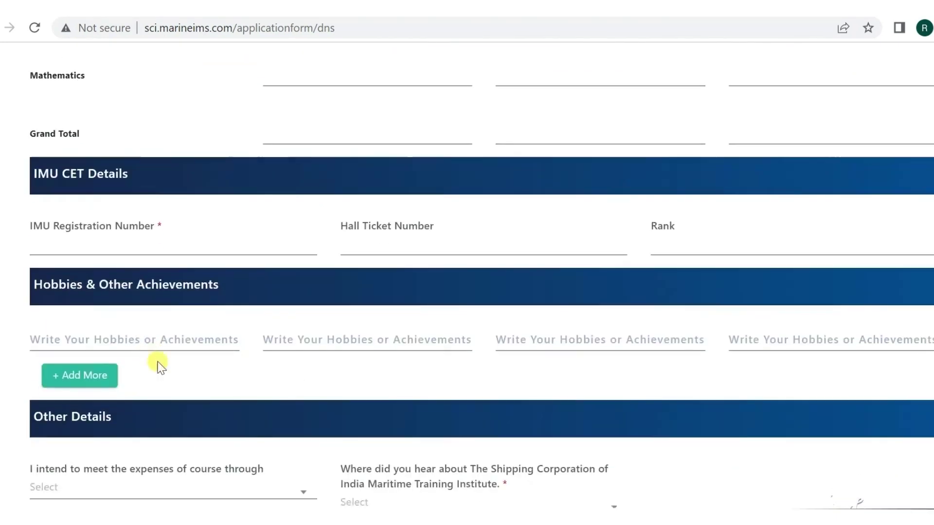
{"action": "scroll", "coordinate": [158, 362], "scroll_direction": "up", "scroll_amount": 2}
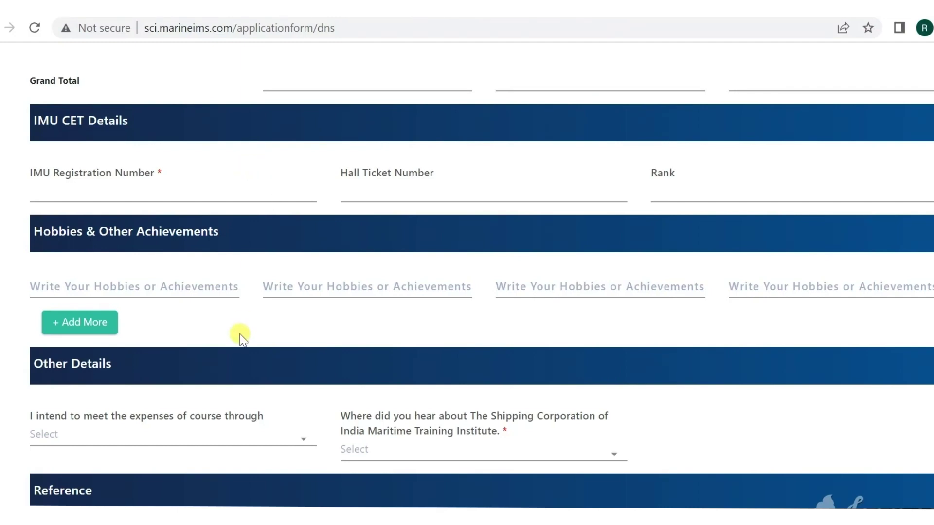
{"action": "scroll", "coordinate": [242, 330], "scroll_direction": "down", "scroll_amount": 1}
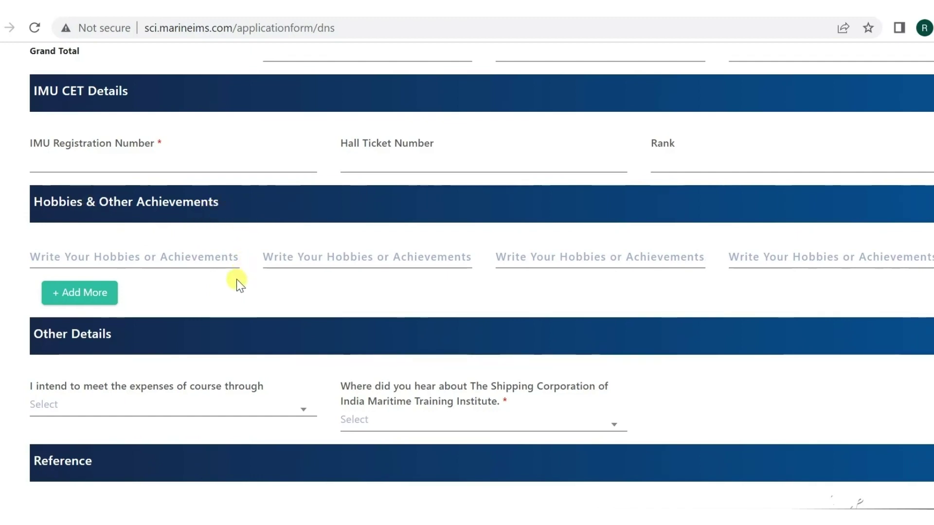
{"action": "scroll", "coordinate": [236, 279], "scroll_direction": "down", "scroll_amount": 3}
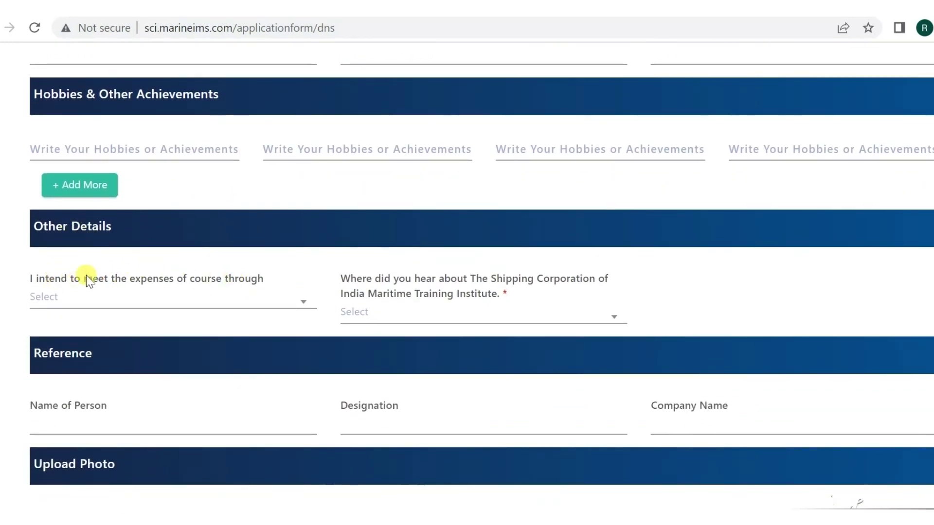
{"action": "left_click", "coordinate": [259, 296]}
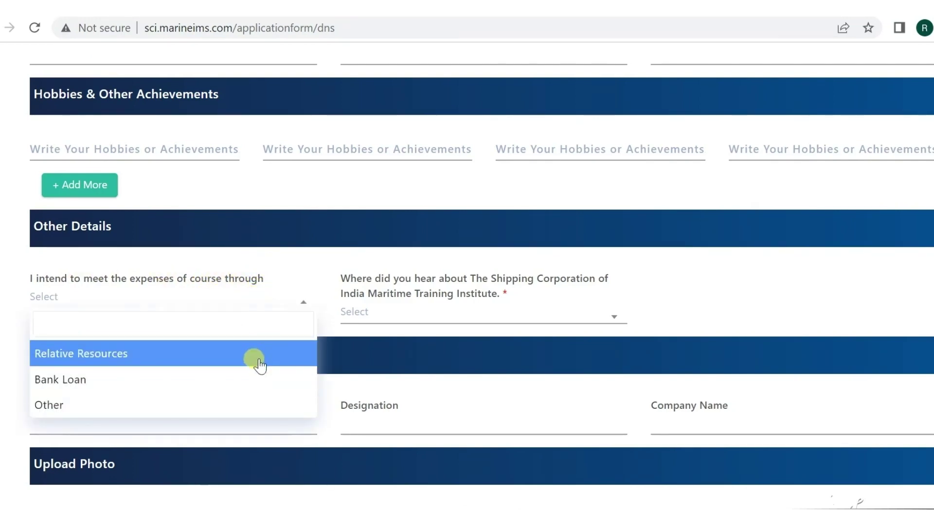
{"action": "left_click", "coordinate": [209, 287]}
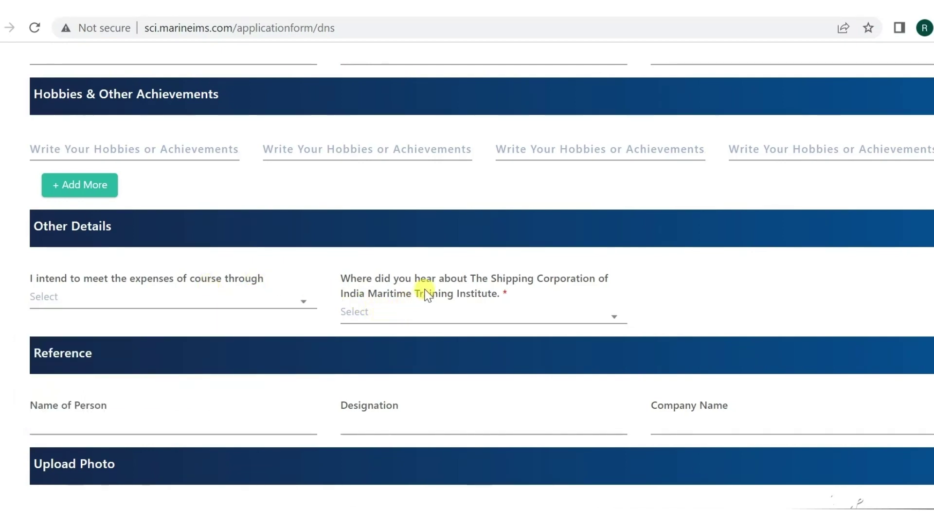
{"action": "left_click", "coordinate": [489, 312]}
{"action": "scroll", "coordinate": [490, 315], "scroll_direction": "down", "scroll_amount": 2}
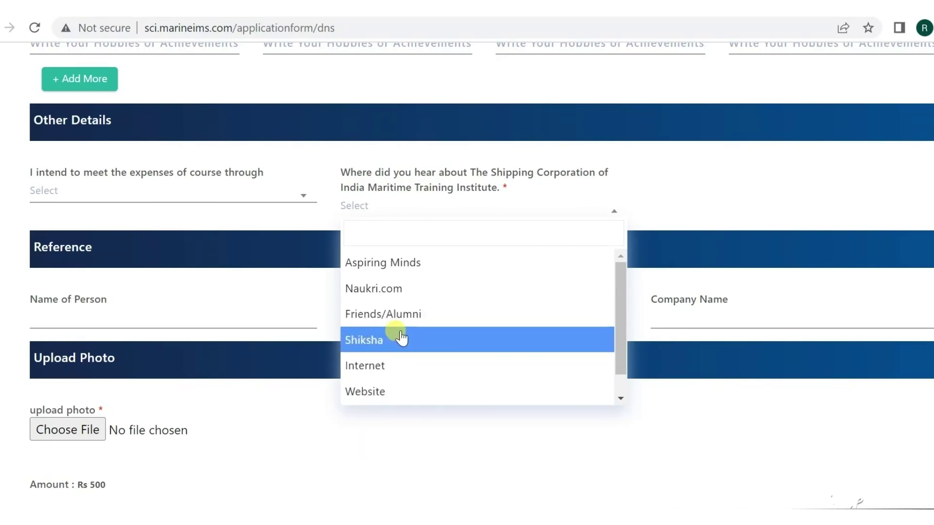
{"action": "left_click", "coordinate": [375, 432]}
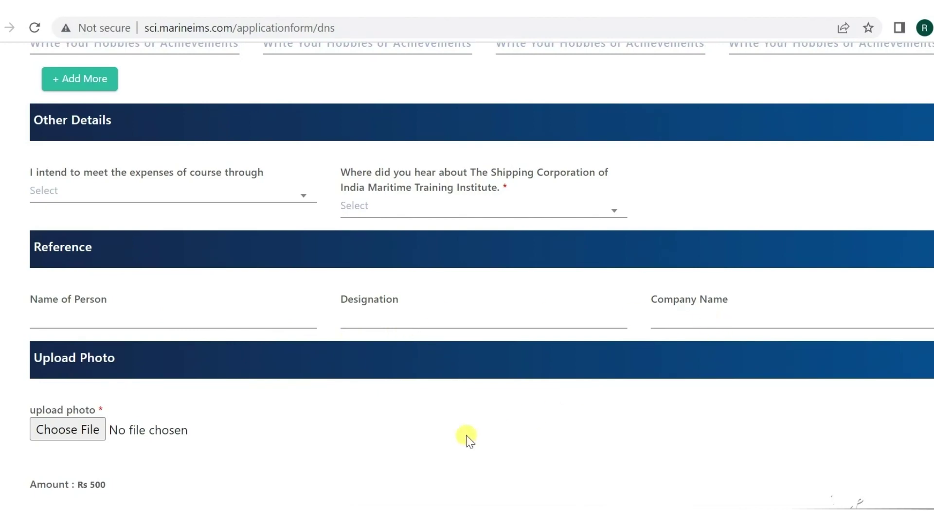
Scroll to the bottom of the DNS application form where the Submit button sits.
{"action": "scroll", "coordinate": [466, 435], "scroll_direction": "down", "scroll_amount": 2}
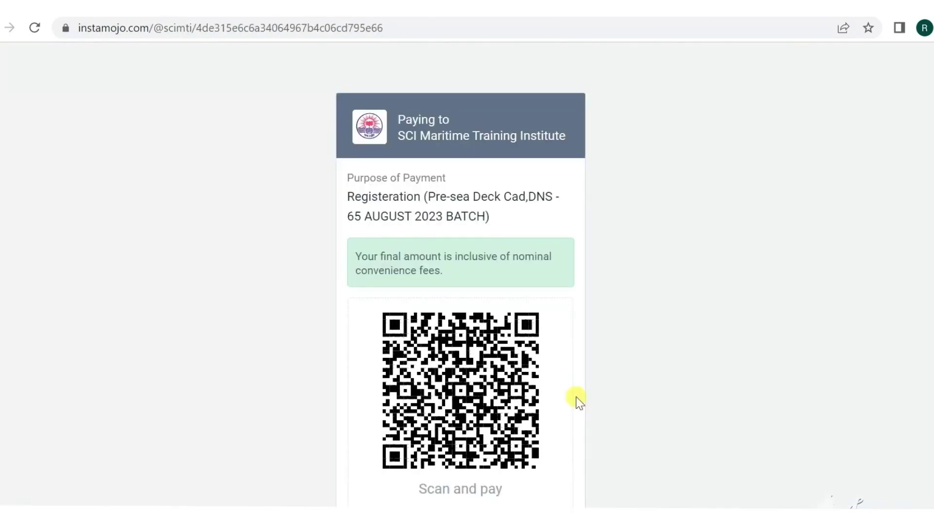
Expand 'More payment options' below the ₹304.96 amount to list cards, net banking, wallets and NEFT.
{"action": "scroll", "coordinate": [575, 396], "scroll_direction": "down", "scroll_amount": 5}
{"action": "scroll", "coordinate": [575, 397], "scroll_direction": "down", "scroll_amount": 3}
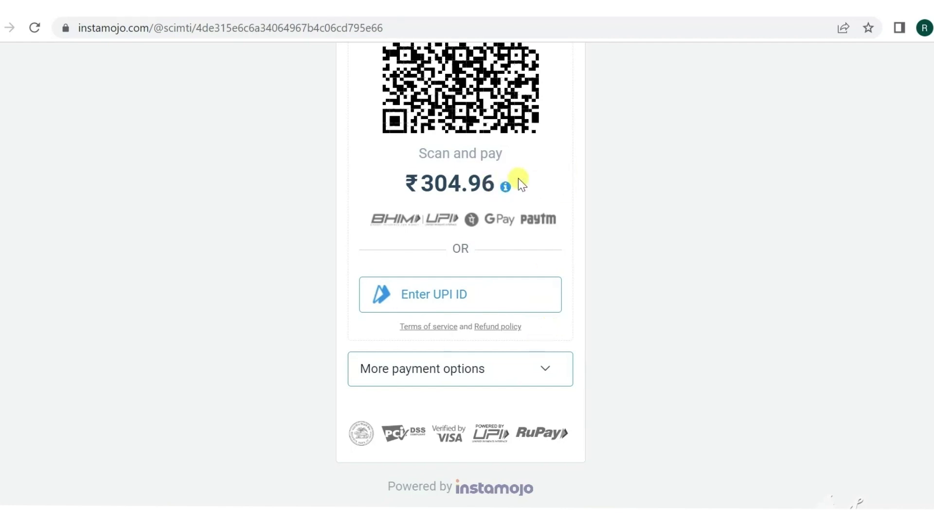
{"action": "left_click", "coordinate": [504, 362]}
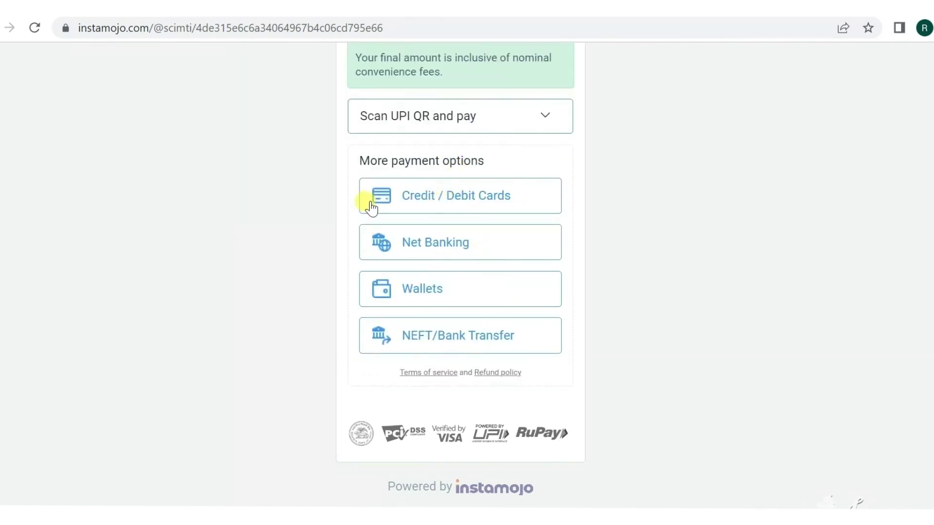